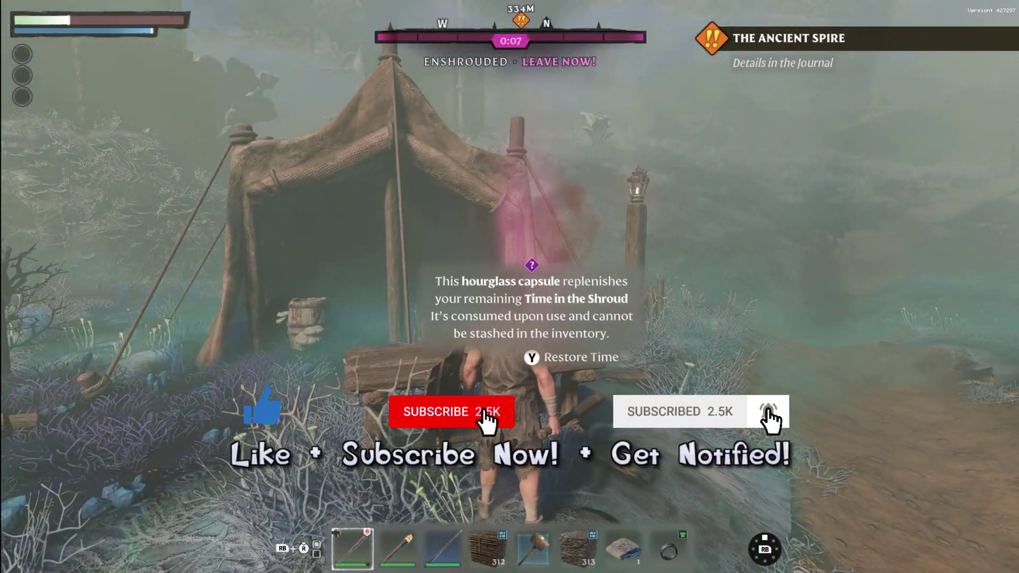
Use Restore Time at the hourglass capsule to refill the Shroud timer.
{"action": "key", "text": "y"}
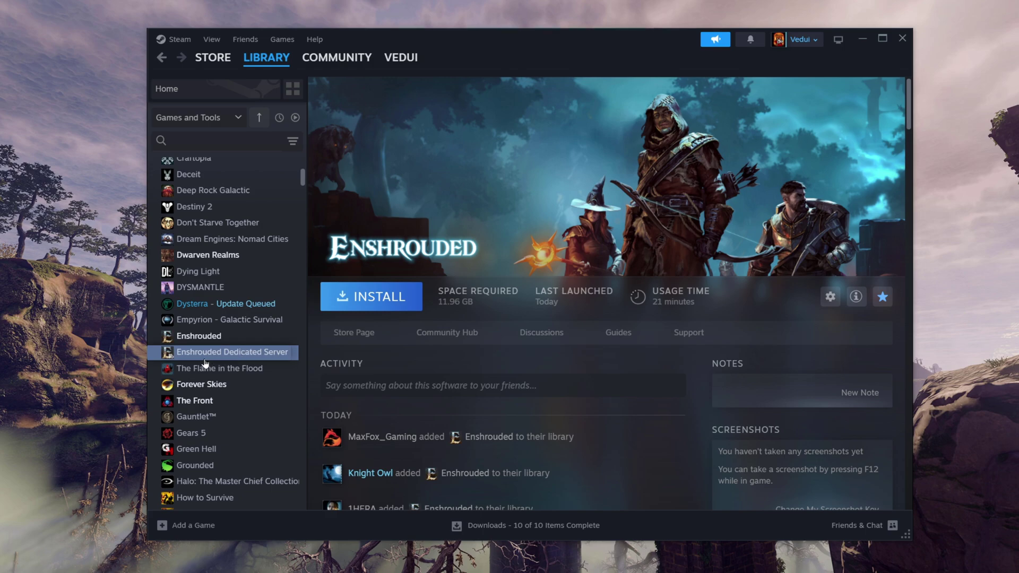
Show Tools in the library and install Enshrouded Dedicated Server onto the Shadowfax (E:) drive.
{"action": "left_click", "coordinate": [233, 118]}
{"action": "left_click", "coordinate": [380, 297]}
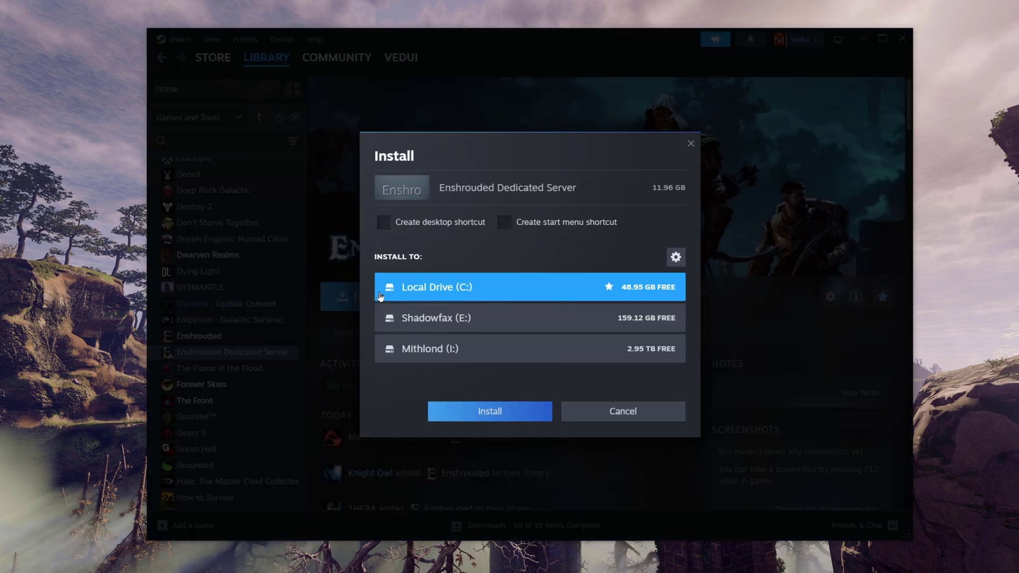
{"action": "left_click", "coordinate": [581, 321]}
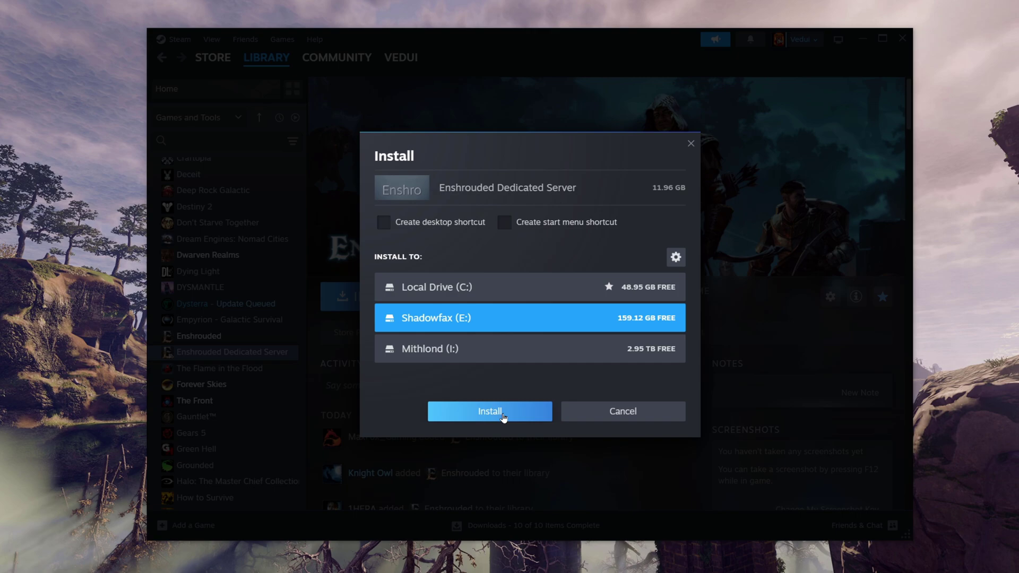
{"action": "left_click", "coordinate": [503, 414]}
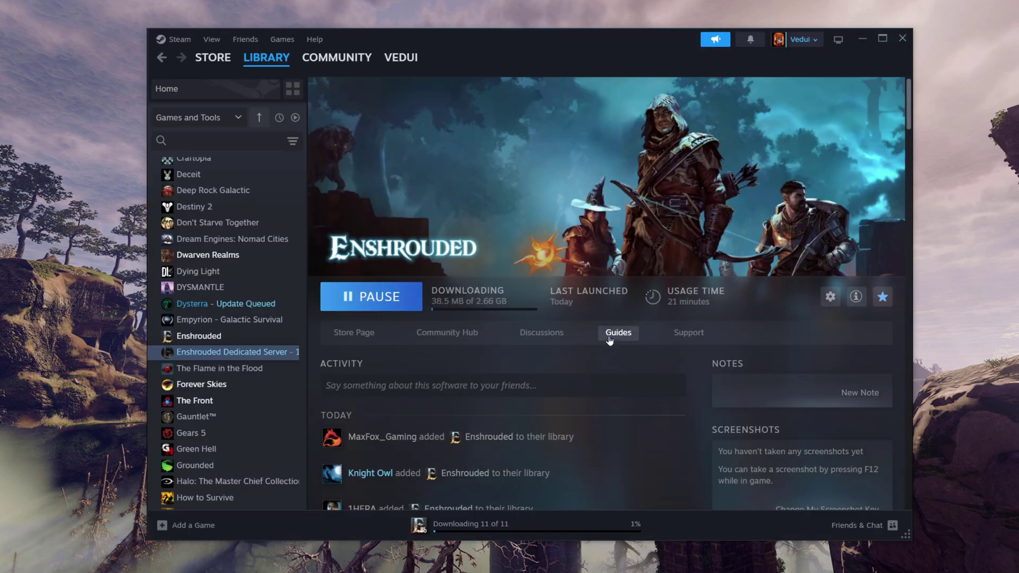
Open the dedicated server's Properties on the Installed Files page.
{"action": "right_click", "coordinate": [260, 359]}
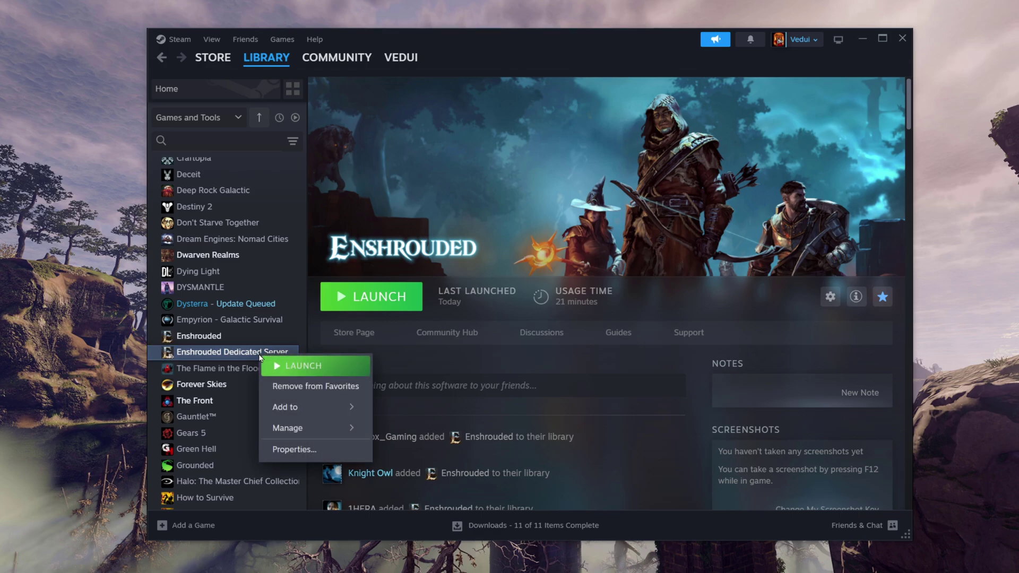
{"action": "left_click", "coordinate": [316, 445]}
{"action": "left_click", "coordinate": [338, 234]}
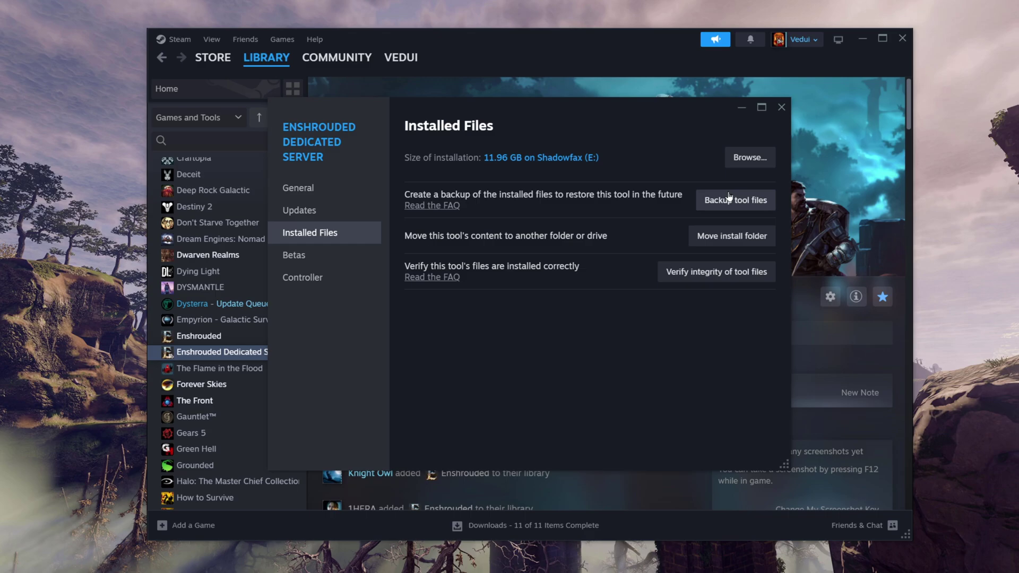
Browse to the EnshroudedServer folder, run enshrouded_server.exe once, then close its console.
{"action": "left_click", "coordinate": [750, 163]}
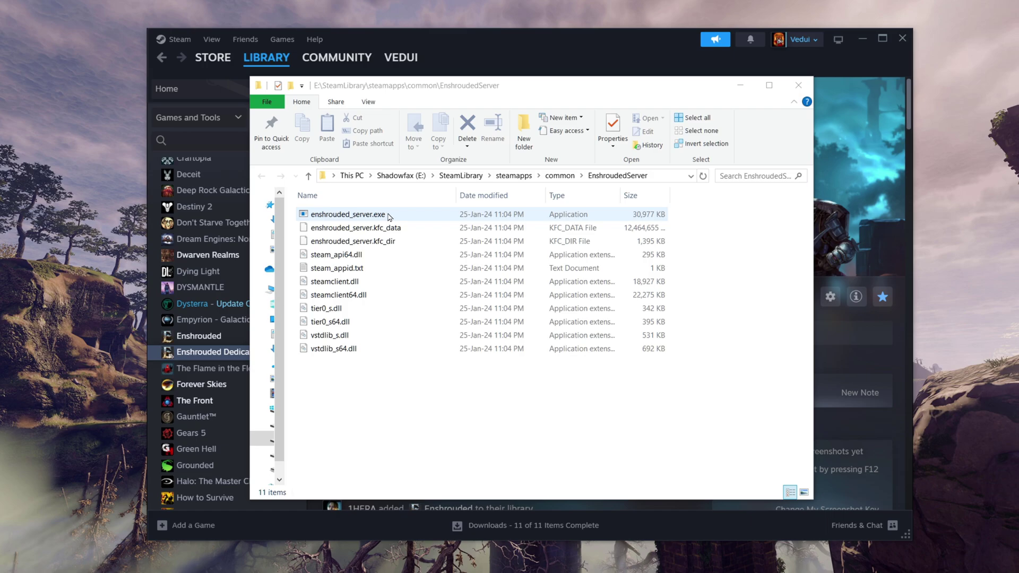
{"action": "left_click", "coordinate": [389, 216]}
{"action": "double_click", "coordinate": [389, 215]}
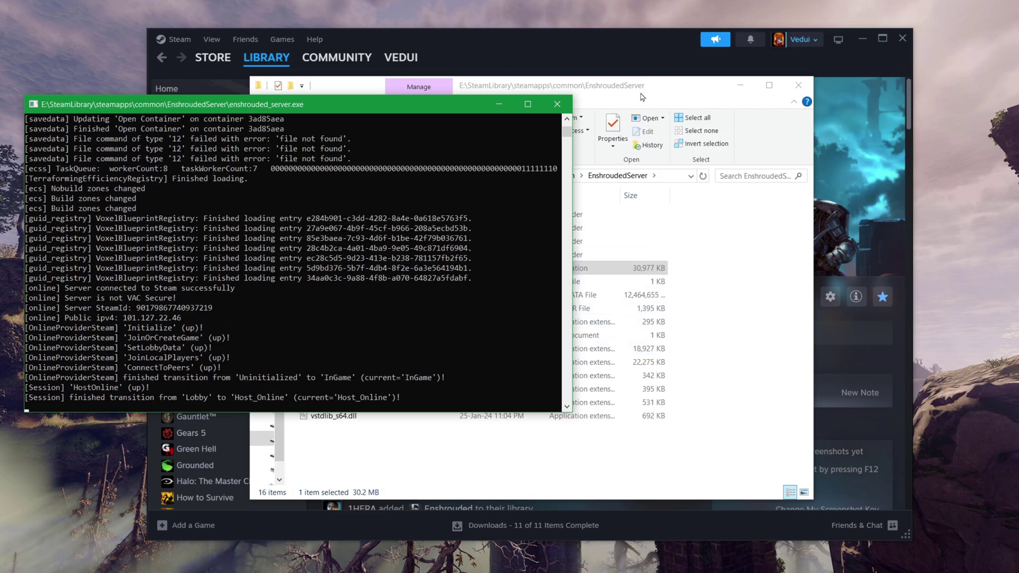
{"action": "left_click_drag", "start_coordinate": [637, 86], "coordinate": [679, 88]}
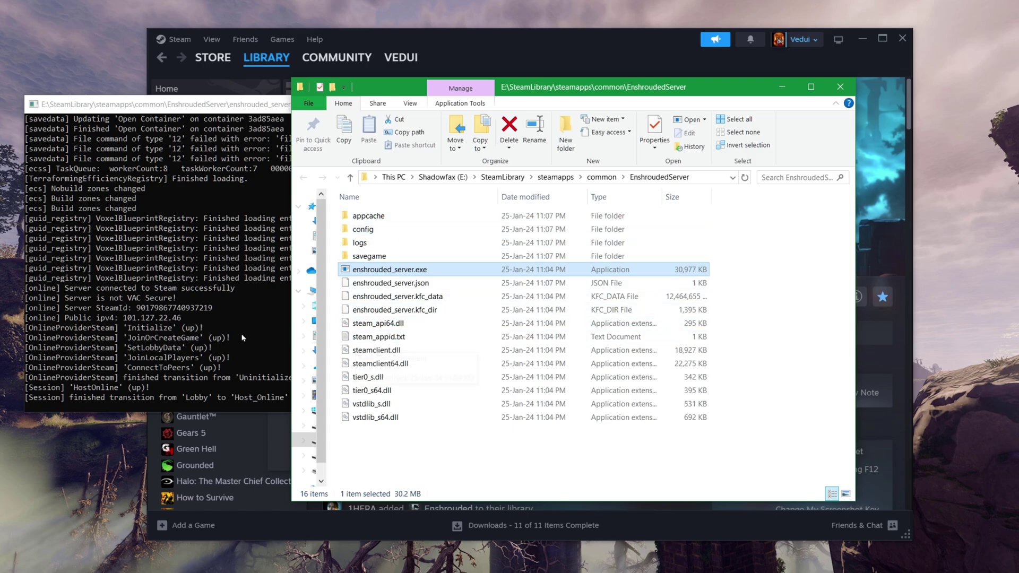
{"action": "key", "text": "alt+Tab"}
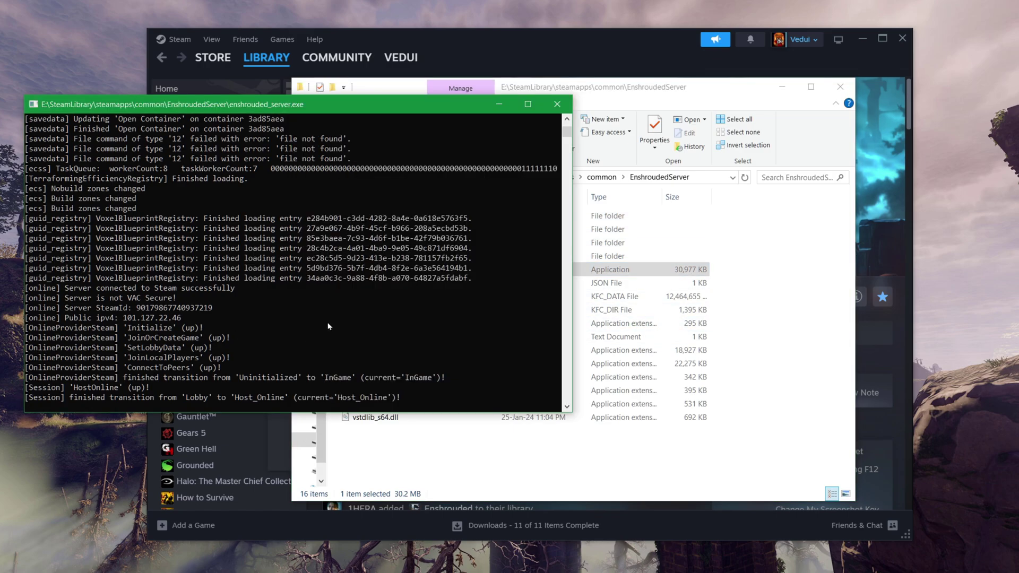
{"action": "left_click", "coordinate": [557, 104]}
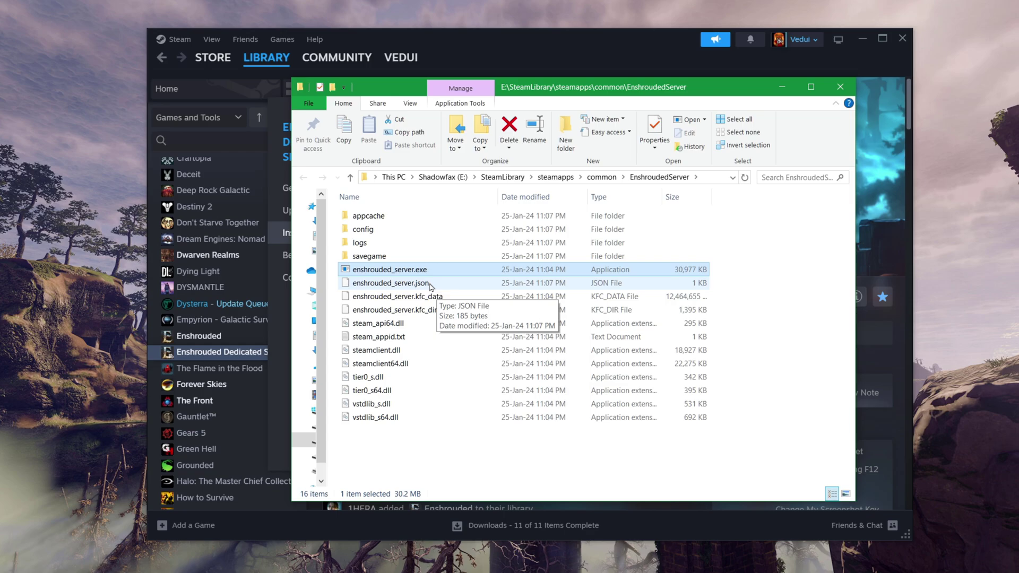
In enshrouded_server.json in Notepad++, rename the server to Vedtest and enter a password.
{"action": "right_click", "coordinate": [430, 286]}
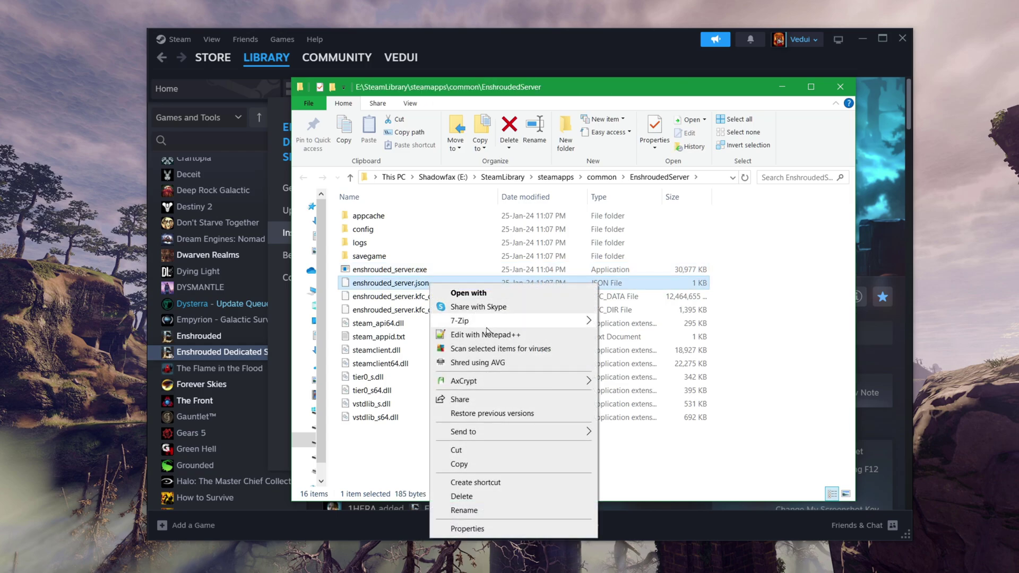
{"action": "left_click", "coordinate": [486, 334]}
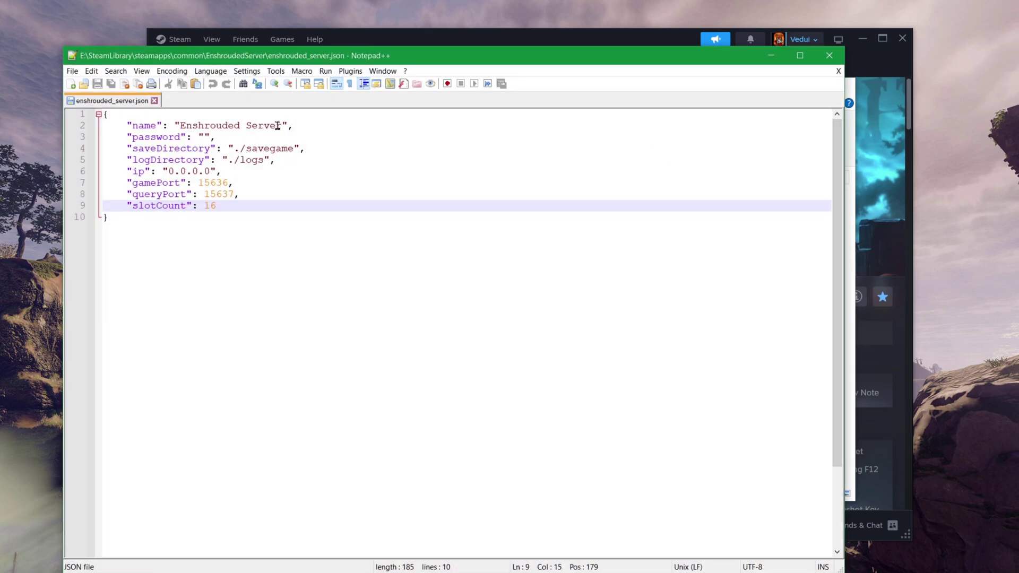
{"action": "left_click_drag", "start_coordinate": [280, 125], "coordinate": [186, 125]}
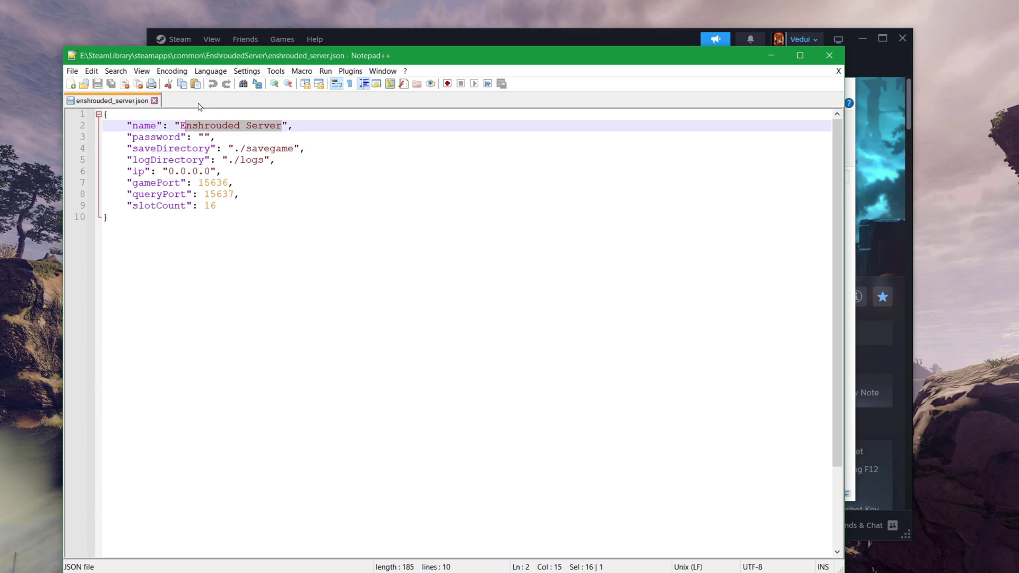
{"action": "key", "text": "BackSpace"}
{"action": "key", "text": "BackSpace"}
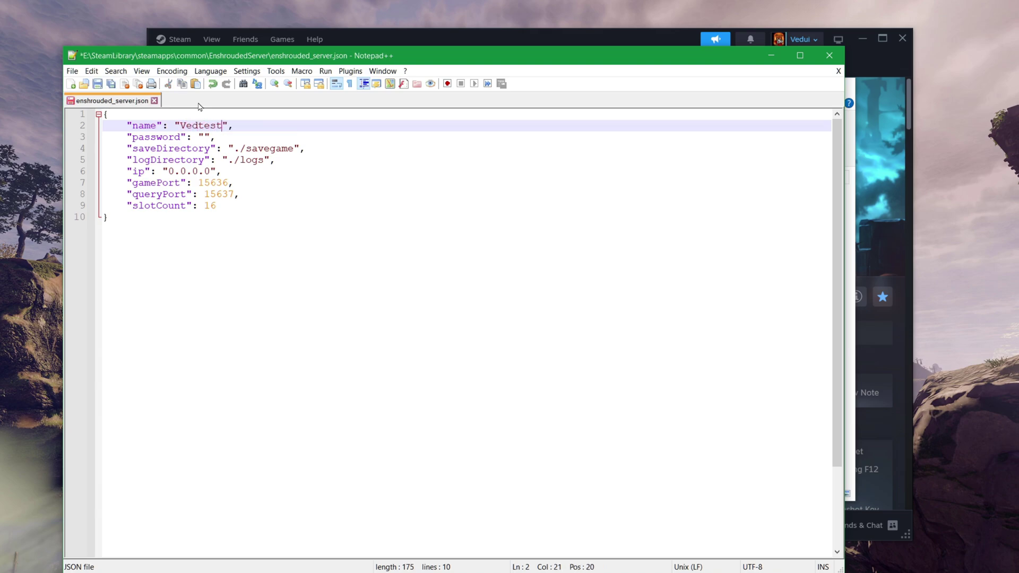
{"action": "key", "text": "Down"}
{"action": "key", "text": "Left"}
{"action": "key", "text": "Left"}
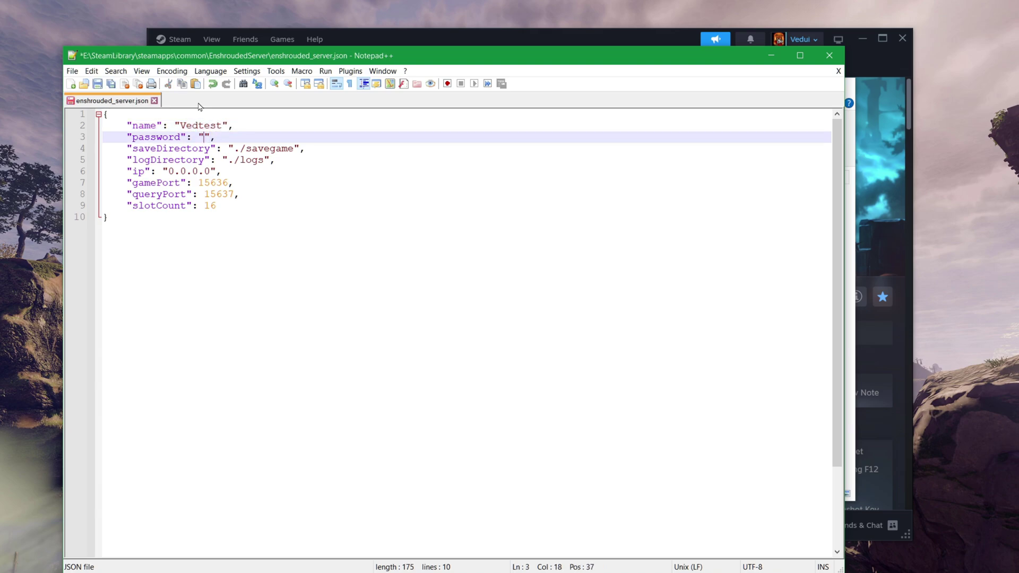
Check the gamePort, queryPort and slotCount lines, save the file, and minimize Notepad++.
{"action": "left_click_drag", "start_coordinate": [248, 197], "coordinate": [133, 184]}
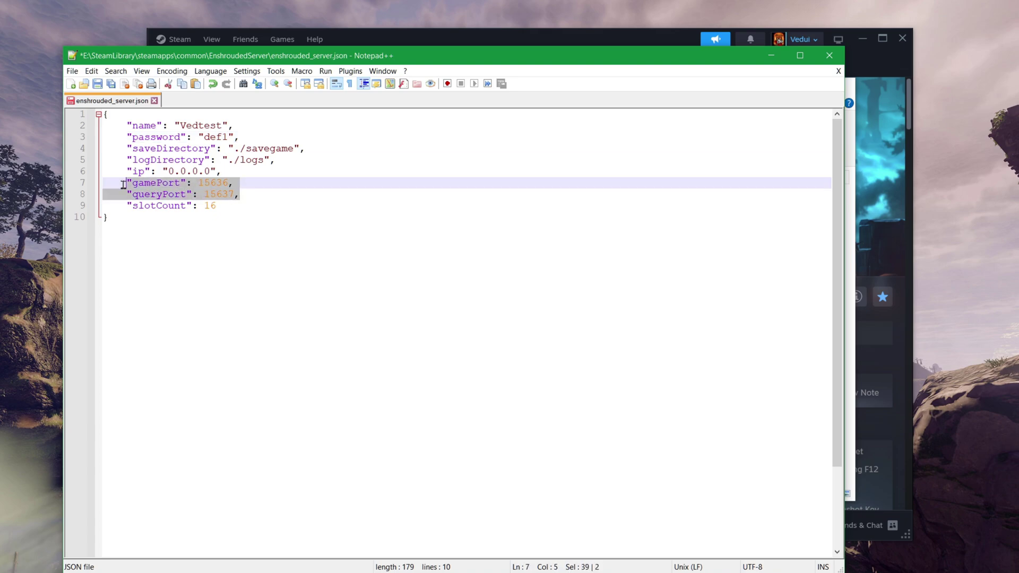
{"action": "left_click", "coordinate": [252, 194]}
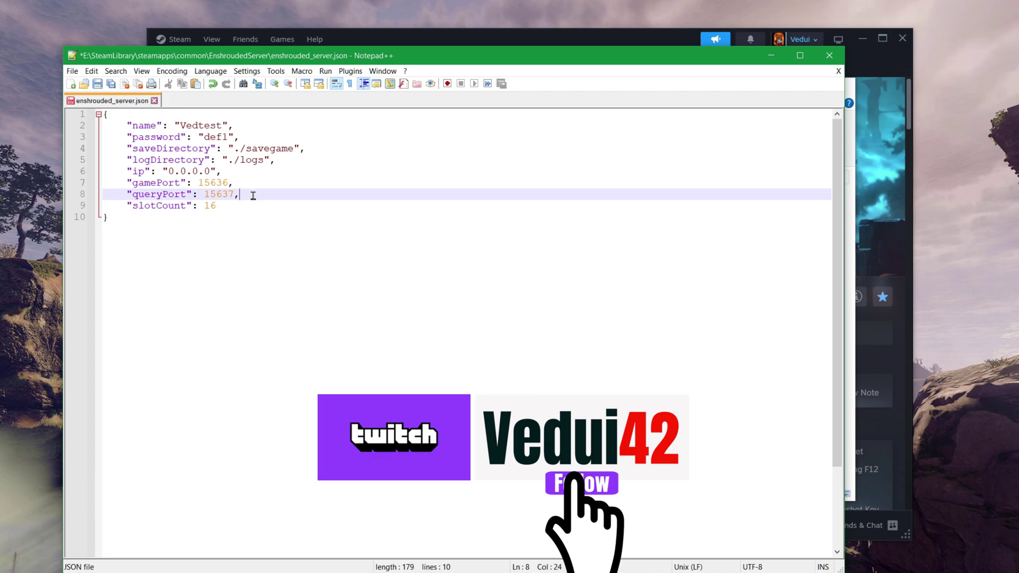
{"action": "left_click", "coordinate": [258, 206]}
{"action": "key", "text": "ctrl+s"}
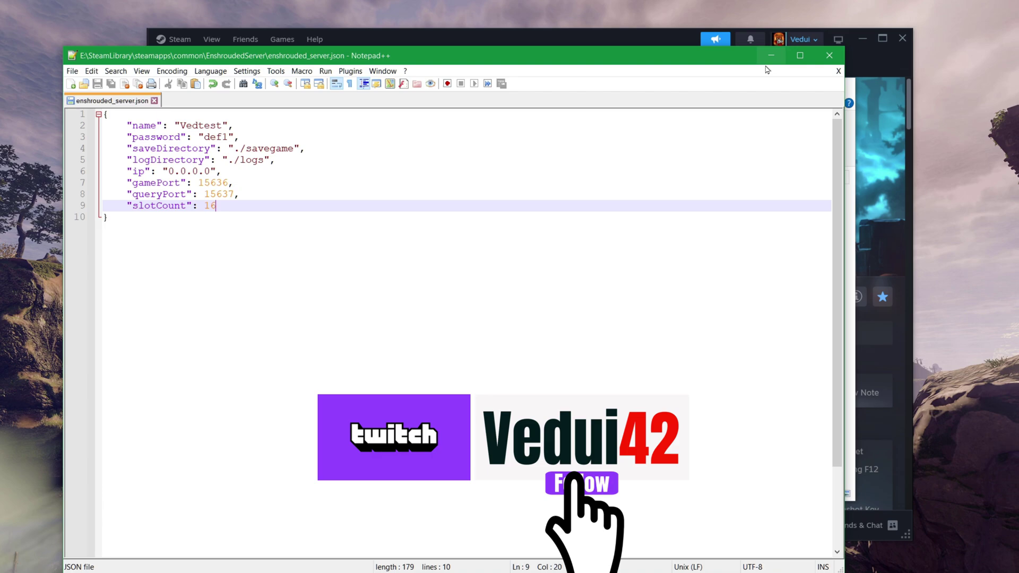
{"action": "left_click", "coordinate": [772, 56]}
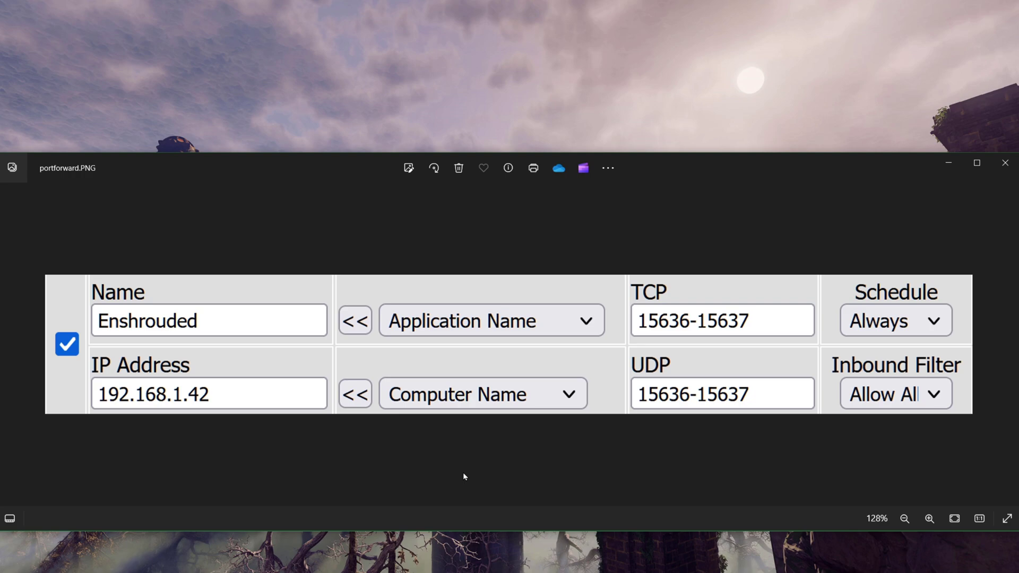
Open the Belkin F1PI242EGau port-forwarding guide, read its default router login details, then minimize the browser.
{"action": "key", "text": "alt+Tab"}
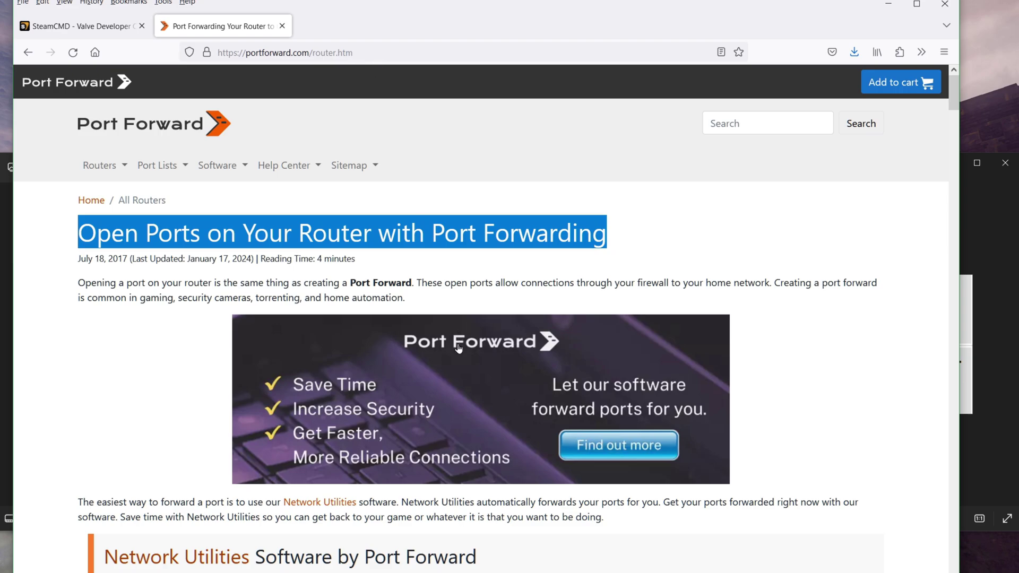
{"action": "scroll", "coordinate": [458, 349], "scroll_direction": "down", "scroll_amount": 8}
{"action": "scroll", "coordinate": [371, 305], "scroll_direction": "down", "scroll_amount": 5}
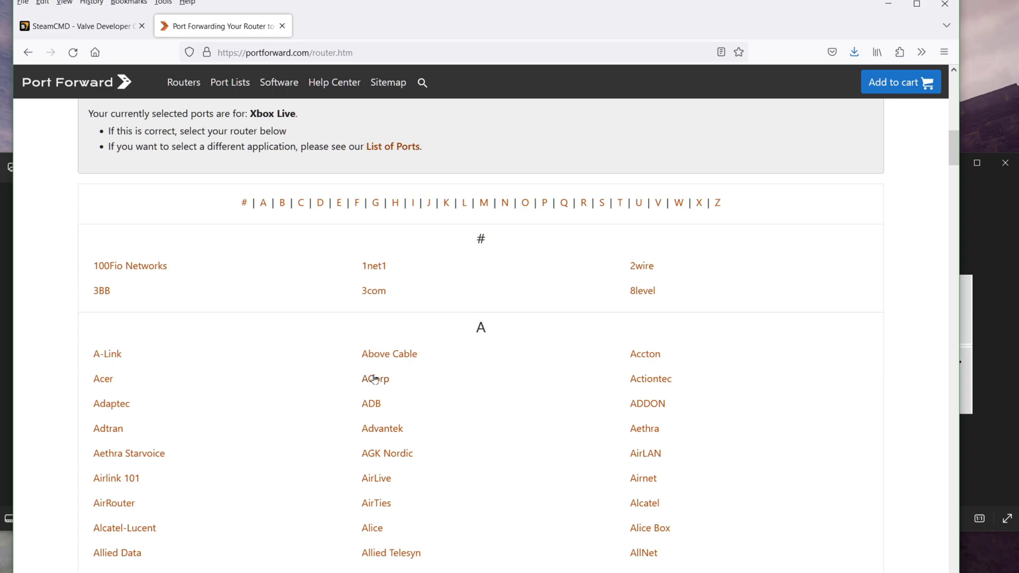
{"action": "scroll", "coordinate": [373, 374], "scroll_direction": "down", "scroll_amount": 7}
{"action": "scroll", "coordinate": [375, 332], "scroll_direction": "down", "scroll_amount": 3}
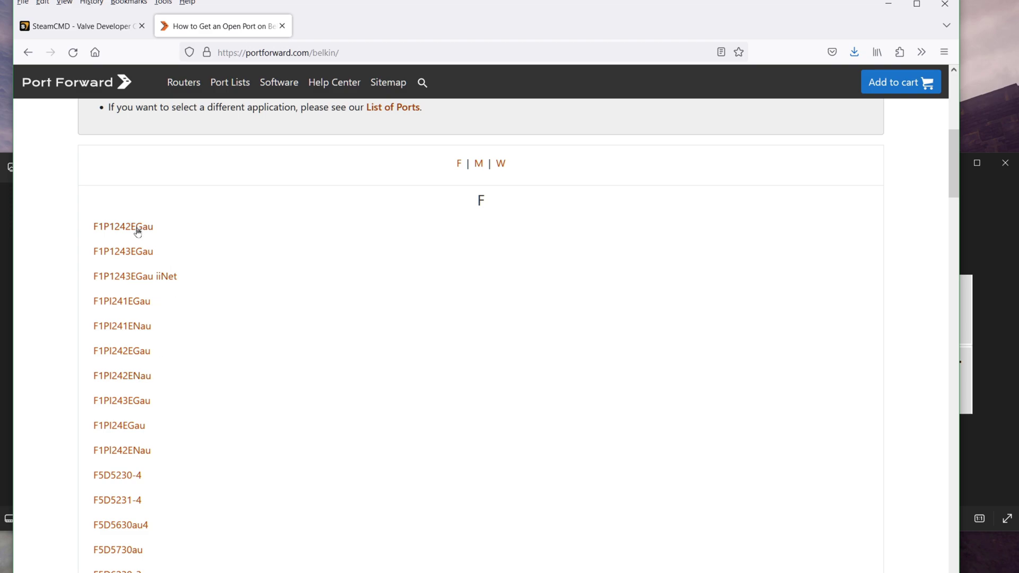
{"action": "left_click", "coordinate": [139, 352]}
{"action": "scroll", "coordinate": [462, 319], "scroll_direction": "down", "scroll_amount": 15}
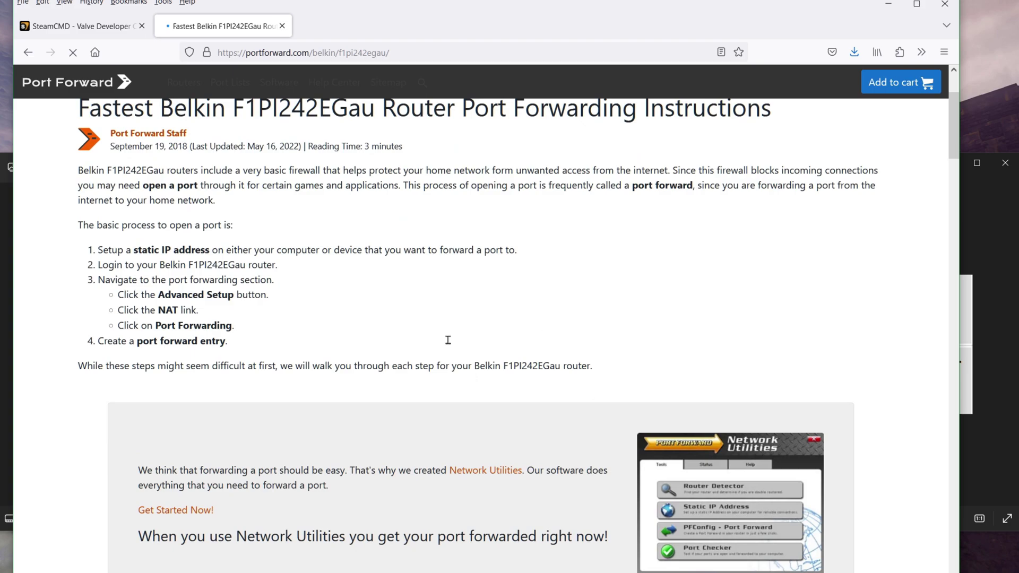
{"action": "scroll", "coordinate": [445, 321], "scroll_direction": "down", "scroll_amount": 4}
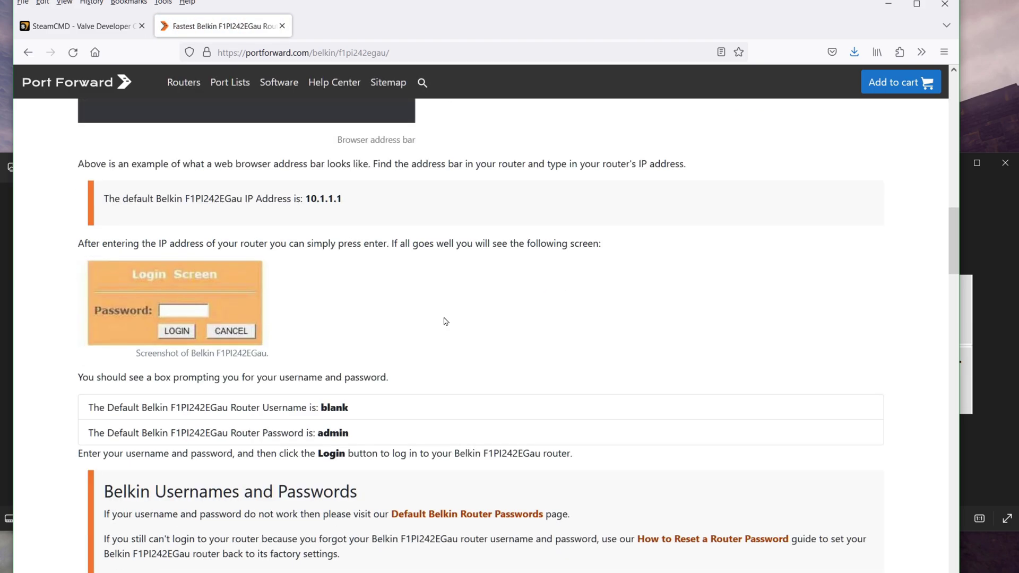
{"action": "left_click", "coordinate": [888, 4]}
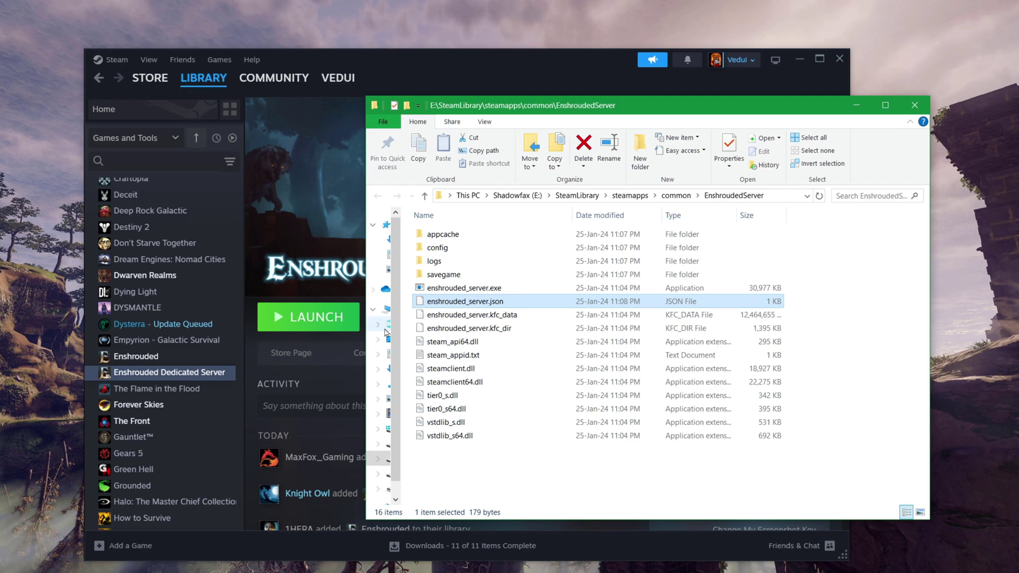
Run enshrouded_server.exe from the EnshroudedServer folder to bring the dedicated server online.
{"action": "left_click", "coordinate": [494, 291]}
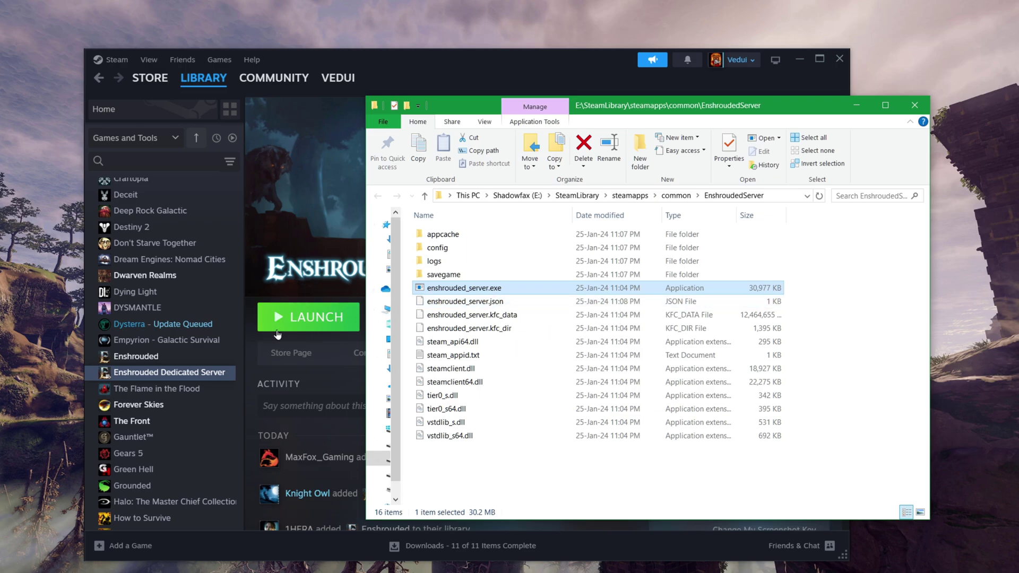
{"action": "double_click", "coordinate": [501, 289]}
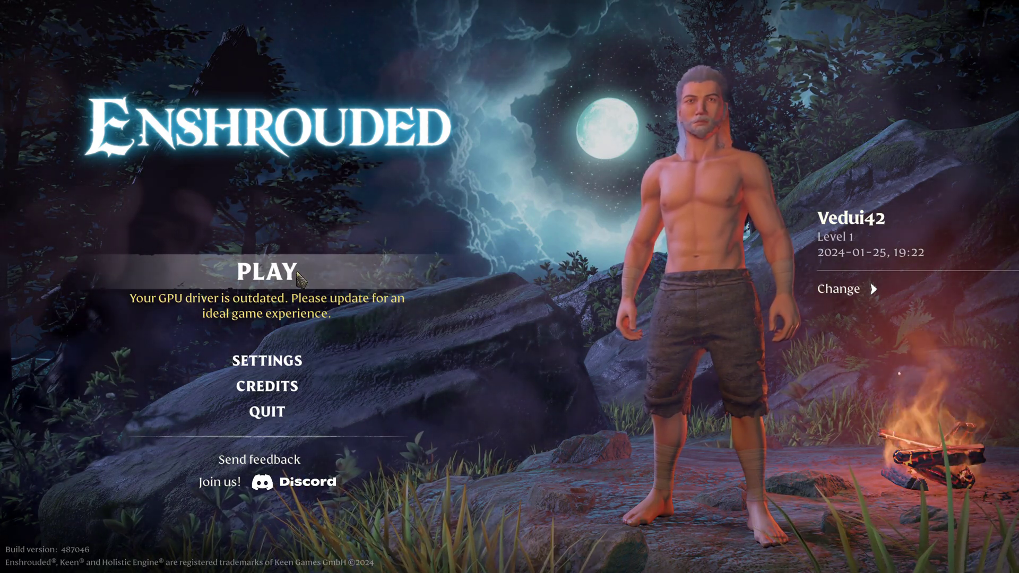
From the main menu choose PLAY, then Join to reach the Online Games list.
{"action": "left_click", "coordinate": [300, 277]}
{"action": "key", "text": "space"}
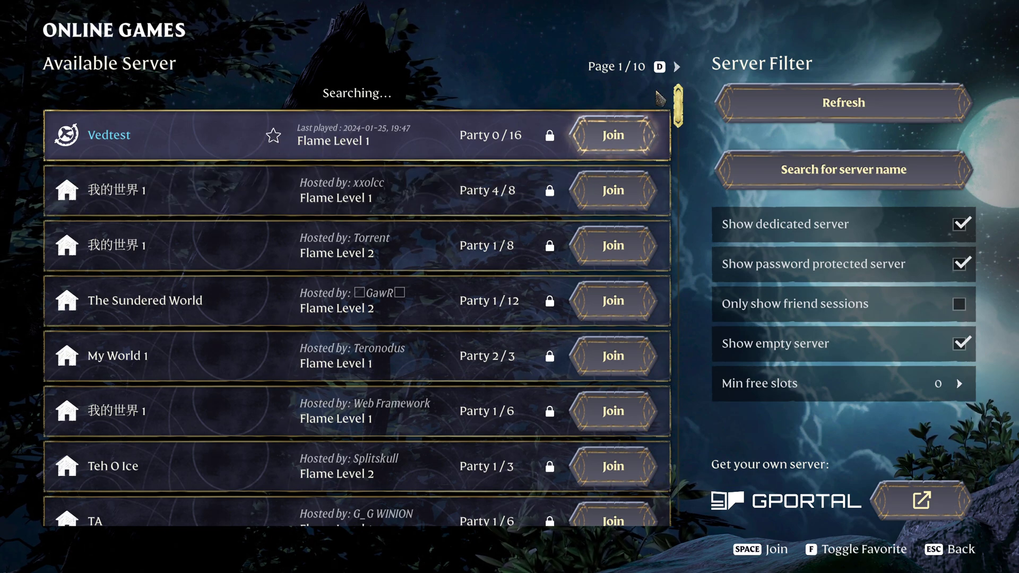
Page forward through the Online Games list, then open and cancel the server-name search.
{"action": "left_click", "coordinate": [679, 67]}
{"action": "left_click", "coordinate": [678, 67]}
{"action": "left_click", "coordinate": [678, 67]}
{"action": "left_click", "coordinate": [678, 67]}
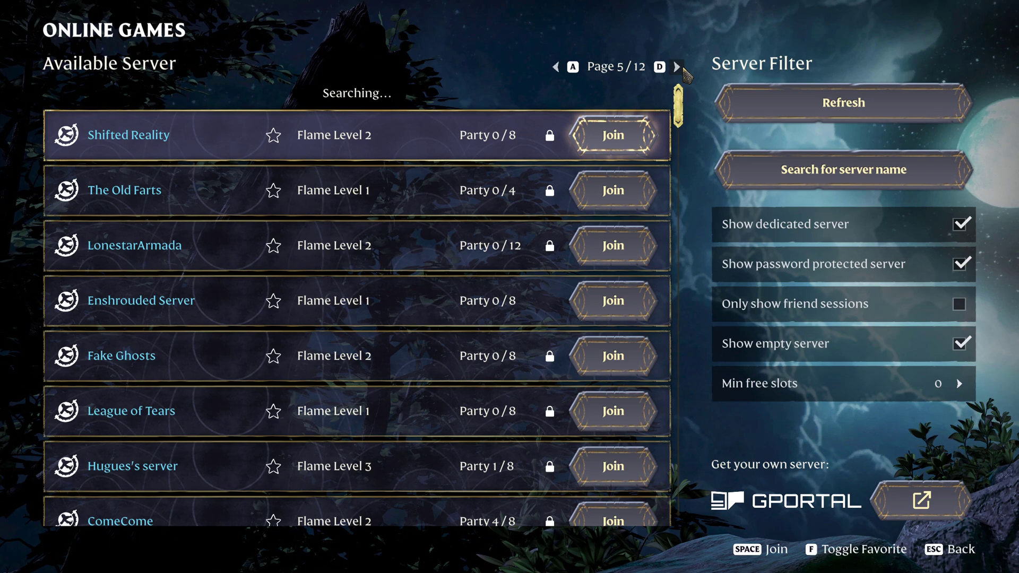
{"action": "left_click", "coordinate": [682, 68]}
{"action": "left_click", "coordinate": [682, 68]}
{"action": "left_click", "coordinate": [682, 68]}
{"action": "left_click", "coordinate": [683, 68]}
{"action": "left_click", "coordinate": [682, 68]}
{"action": "left_click", "coordinate": [682, 68]}
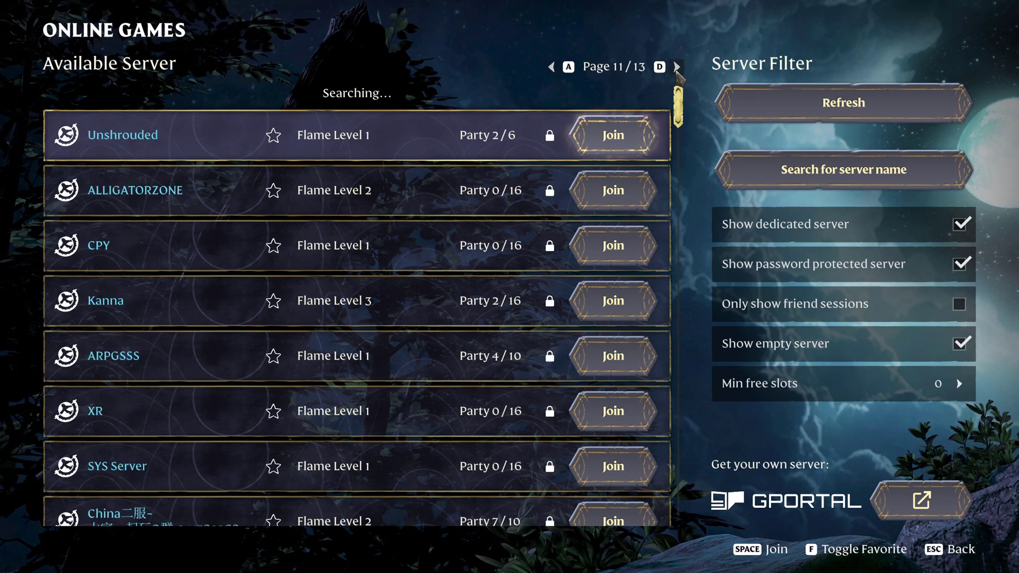
{"action": "left_click", "coordinate": [678, 68]}
{"action": "left_click", "coordinate": [678, 68]}
{"action": "left_click", "coordinate": [678, 68]}
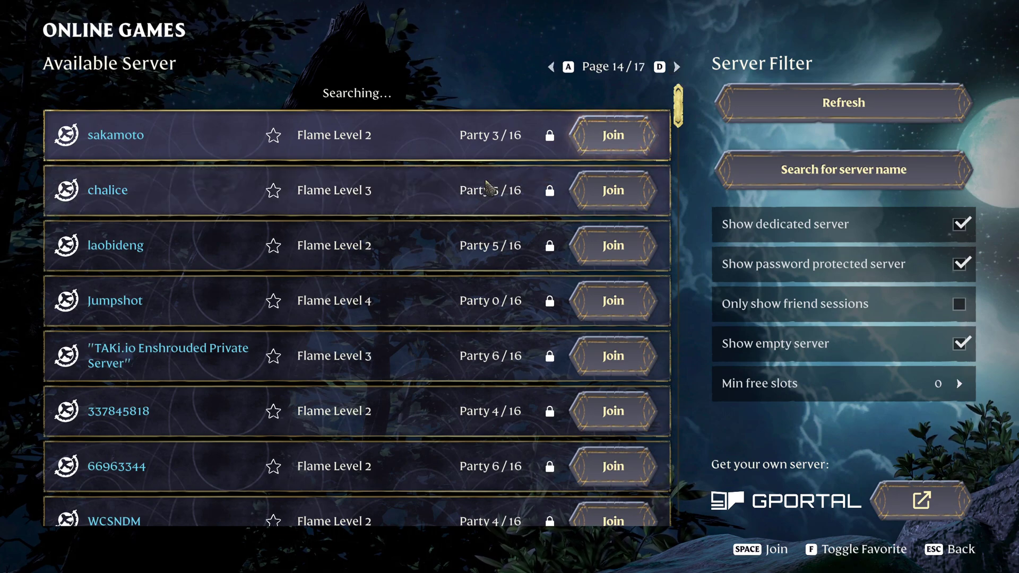
{"action": "left_click_drag", "start_coordinate": [678, 107], "coordinate": [702, 160]}
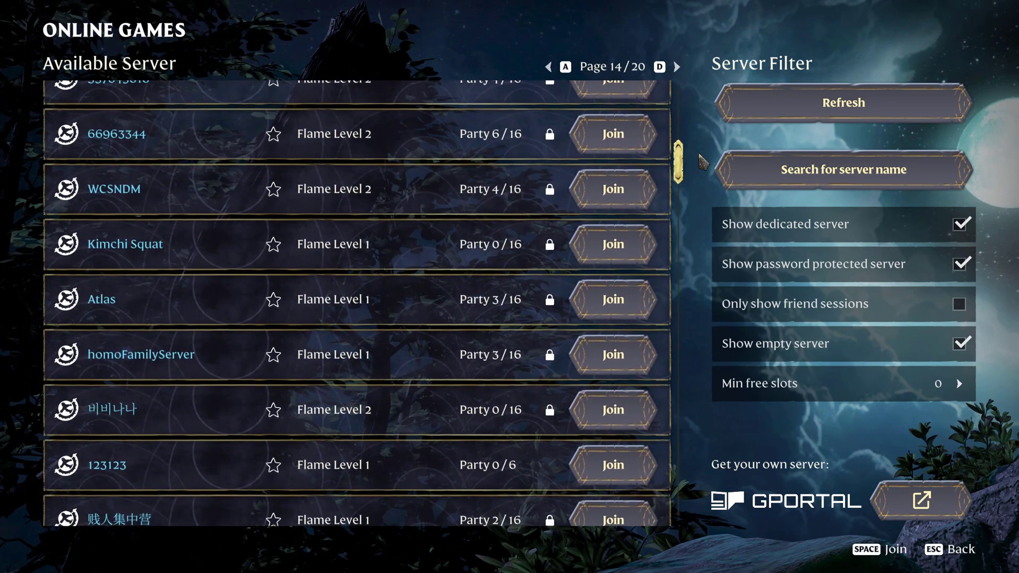
{"action": "left_click", "coordinate": [678, 67]}
{"action": "left_click", "coordinate": [677, 67]}
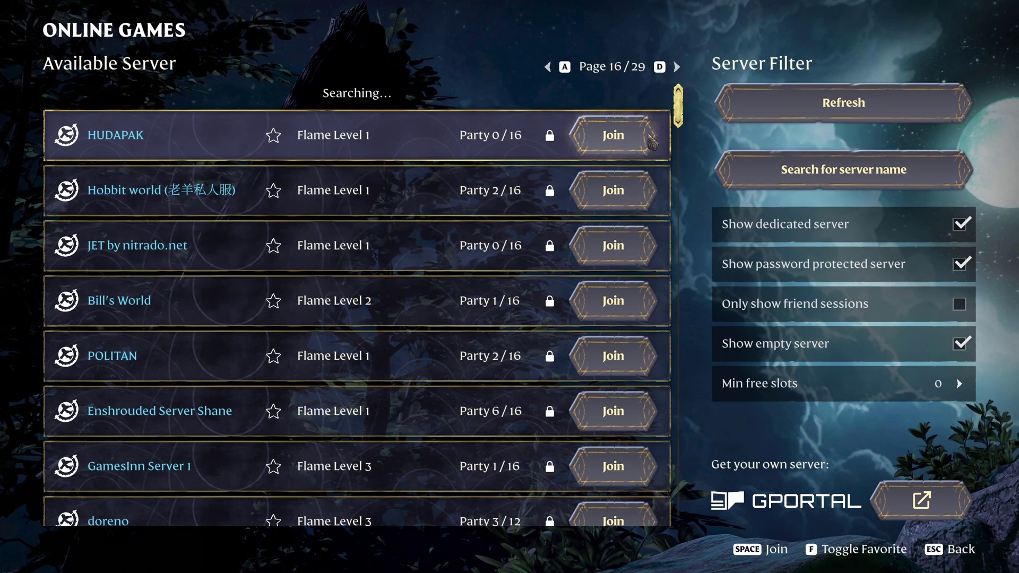
{"action": "left_click", "coordinate": [786, 169]}
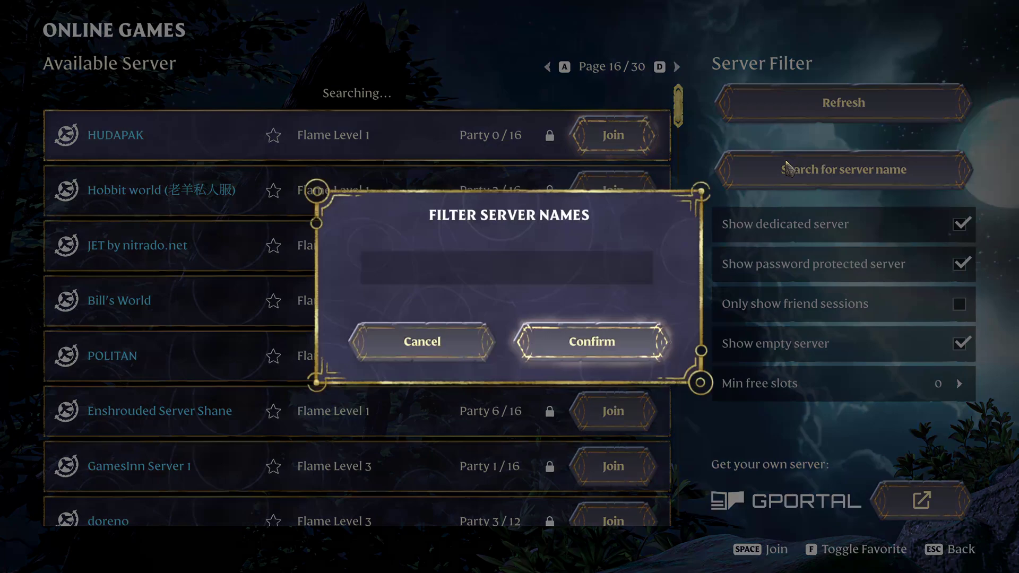
{"action": "left_click", "coordinate": [424, 349]}
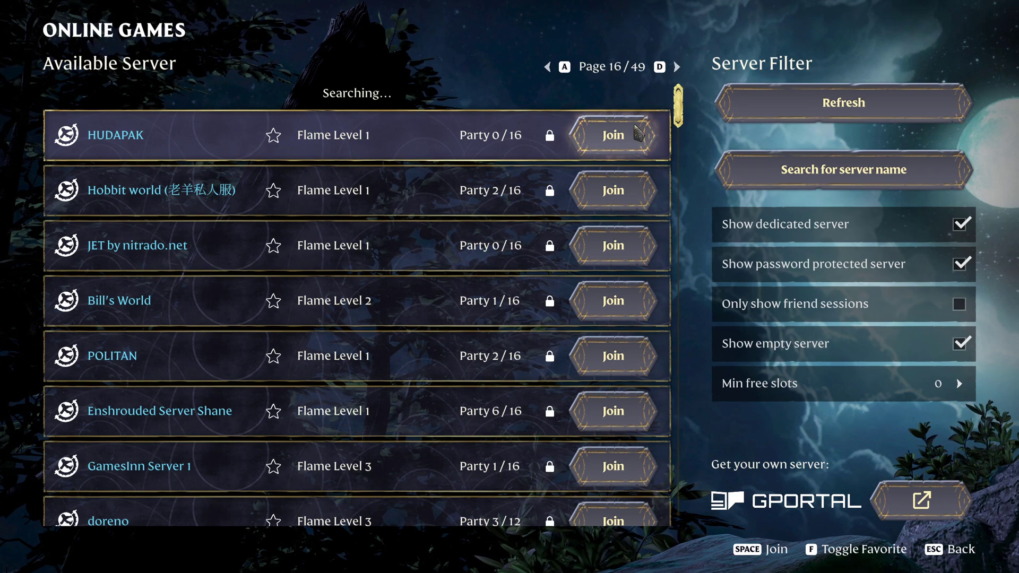
Press A repeatedly to page back to the first page of the server list.
{"action": "key", "text": "a"}
{"action": "key", "text": "a"}
{"action": "key", "text": "a"}
{"action": "key", "text": "a"}
{"action": "key", "text": "a"}
{"action": "key", "text": "a"}
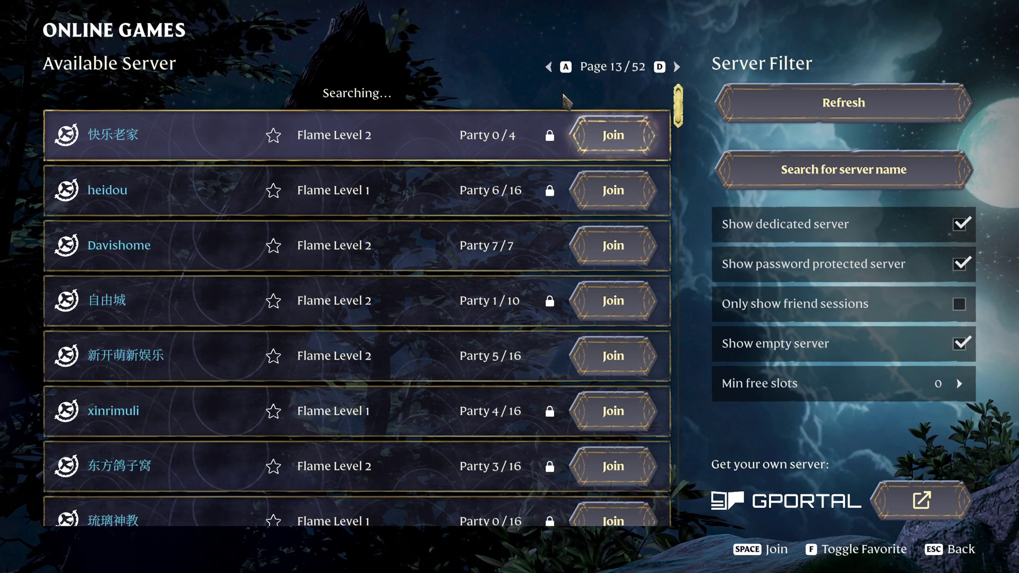
{"action": "key", "text": "a"}
{"action": "key", "text": "a"}
{"action": "key", "text": "a"}
{"action": "key", "text": "a"}
{"action": "key", "text": "a"}
{"action": "key", "text": "a"}
{"action": "key", "text": "a"}
{"action": "key", "text": "a"}
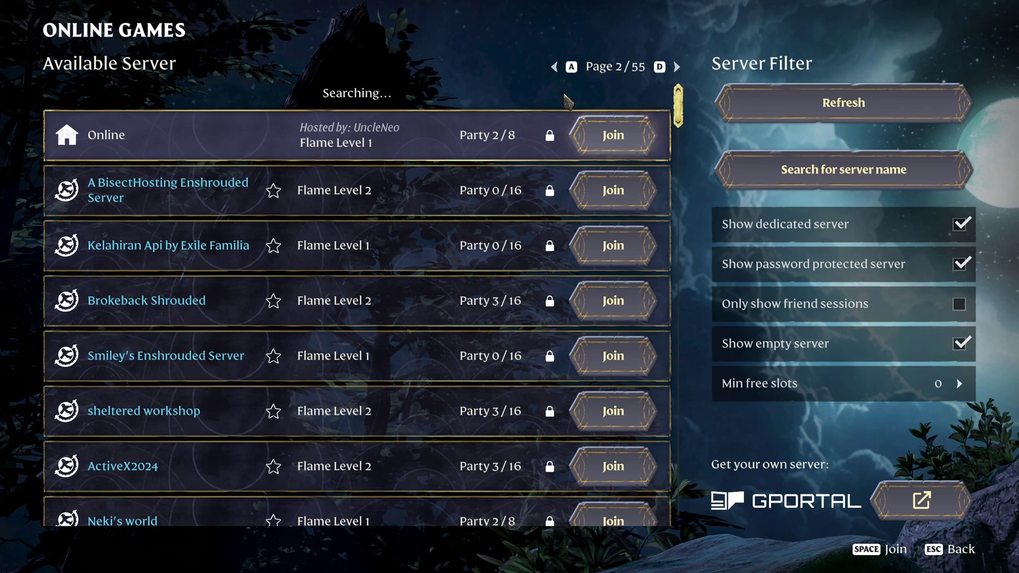
{"action": "key", "text": "a"}
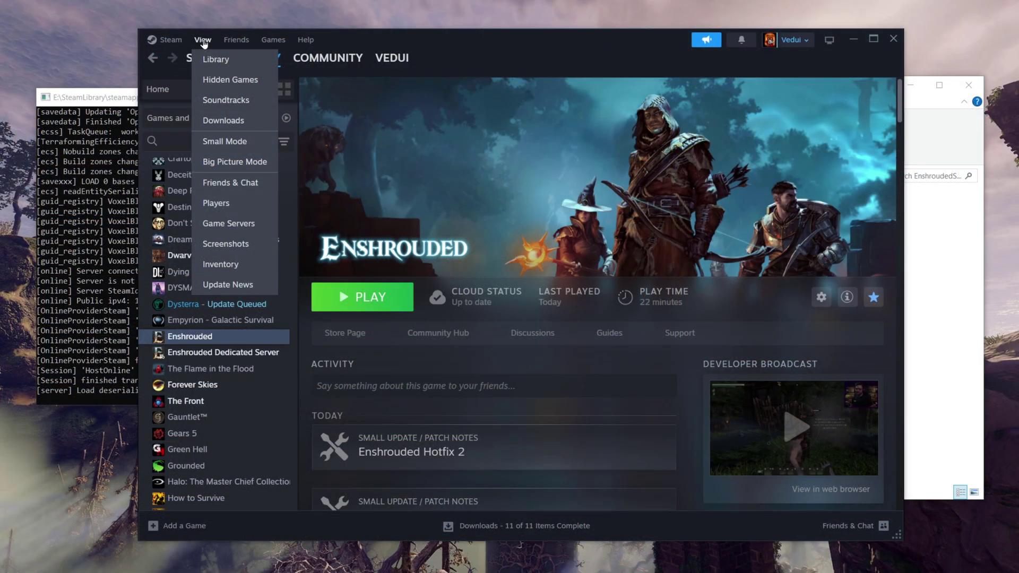
Open View > Game Servers, open Add server by IP, and clear the address field.
{"action": "left_click", "coordinate": [249, 224]}
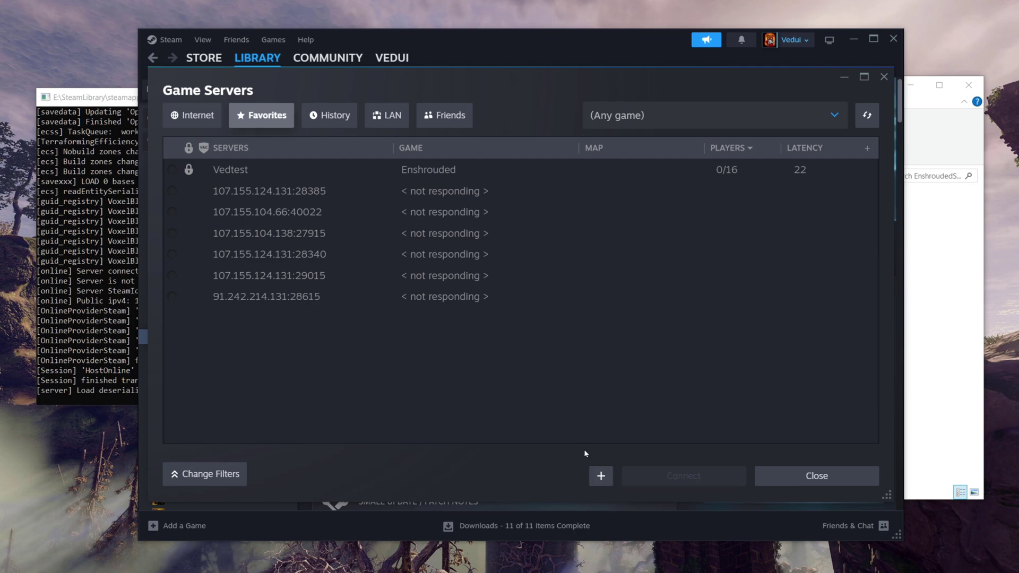
{"action": "left_click", "coordinate": [601, 477]}
{"action": "left_click", "coordinate": [545, 270]}
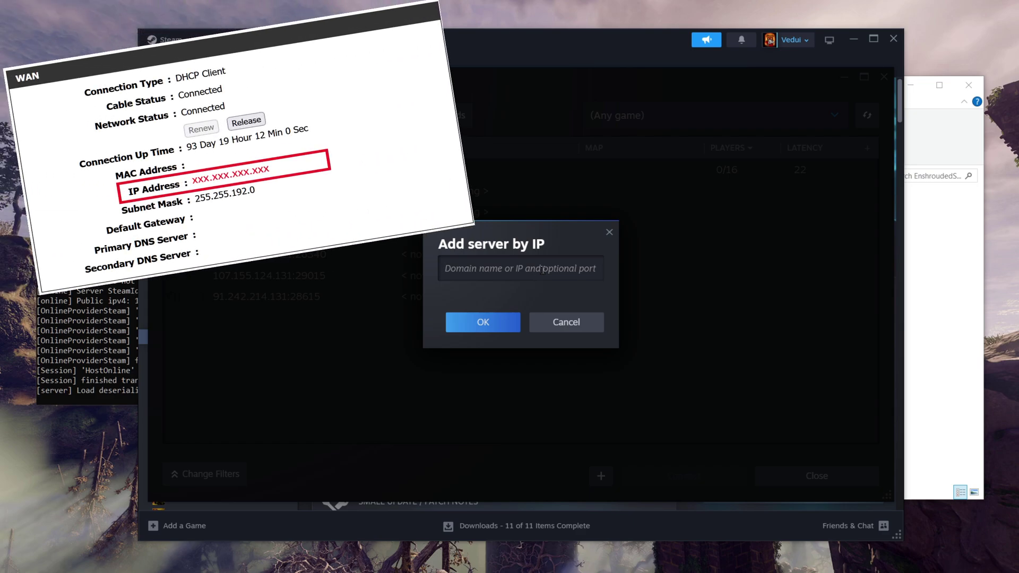
{"action": "type", "text": "e"}
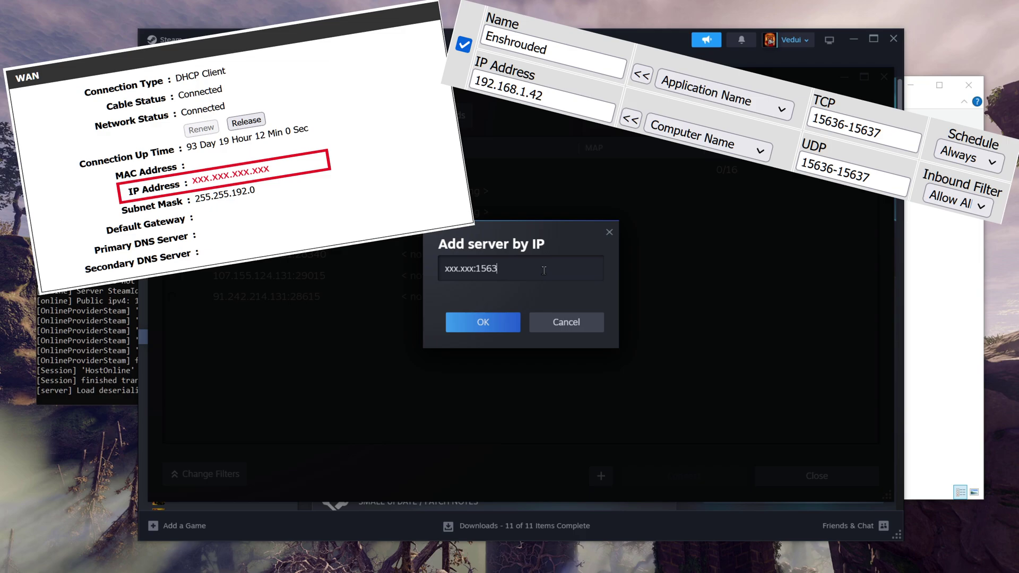
{"action": "key", "text": "BackSpace"}
{"action": "key", "text": "BackSpace"}
{"action": "key", "text": "BackSpace"}
{"action": "key", "text": "BackSpace"}
{"action": "key", "text": "BackSpace"}
{"action": "key", "text": "BackSpace"}
{"action": "key", "text": "BackSpace"}
{"action": "key", "text": "BackSpace"}
{"action": "key", "text": "BackSpace"}
{"action": "key", "text": "BackSpace"}
{"action": "key", "text": "BackSpace"}
{"action": "key", "text": "BackSpace"}
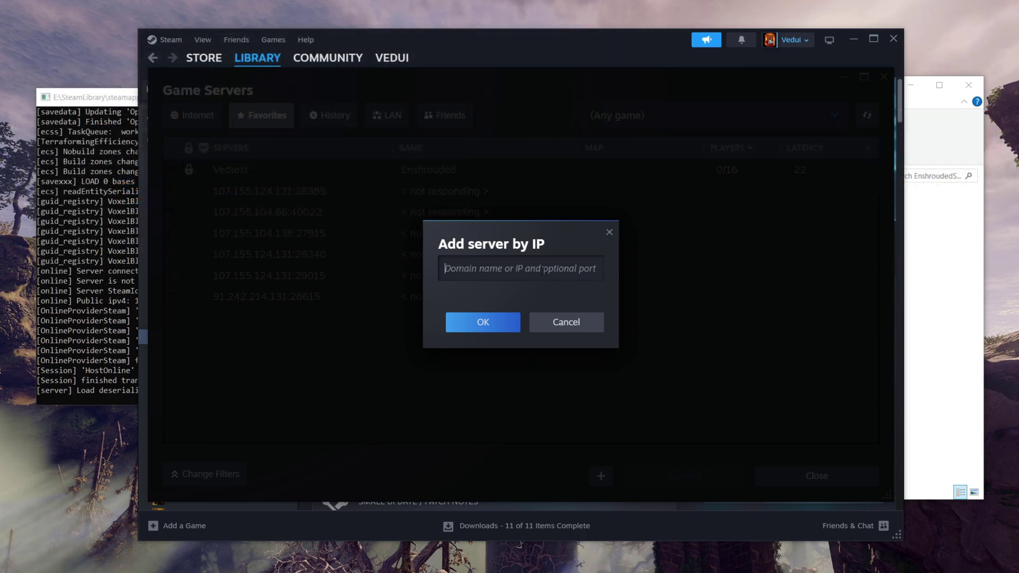
Dismiss the add-server-by-address prompt, then connect to favorited Vedtest and join its game.
{"action": "left_click", "coordinate": [576, 325]}
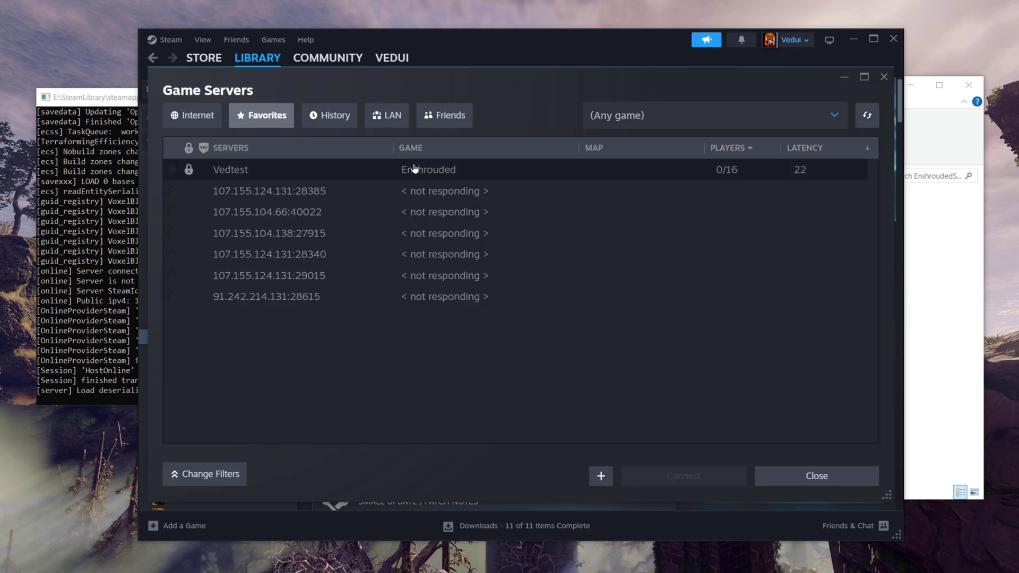
{"action": "left_click", "coordinate": [436, 170]}
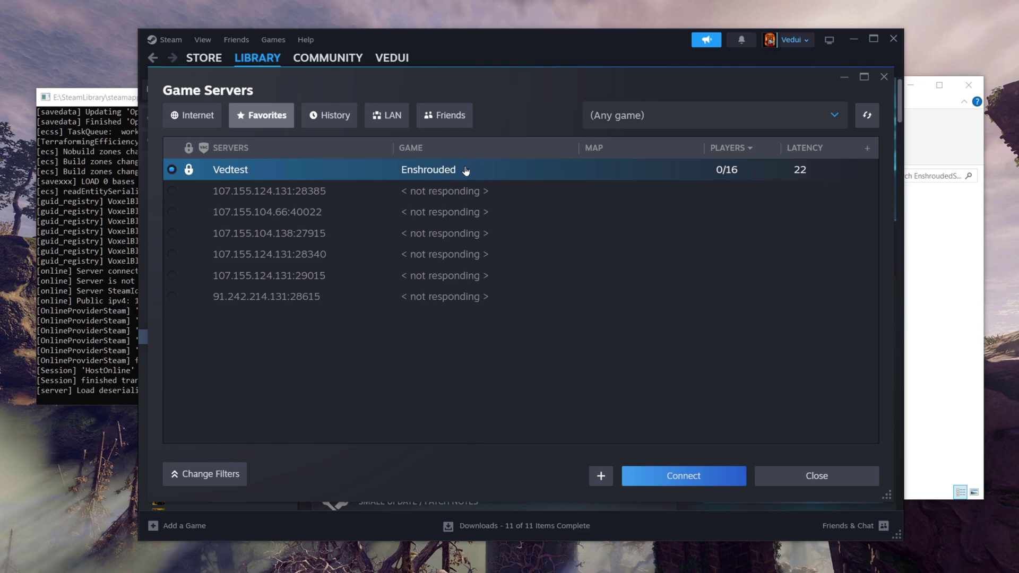
{"action": "left_click", "coordinate": [683, 475]}
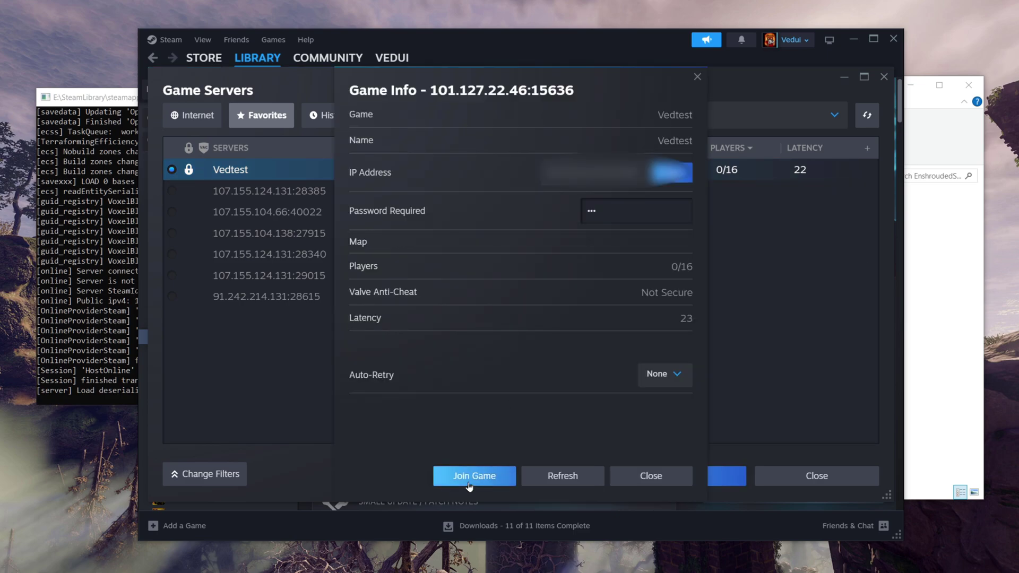
{"action": "left_click", "coordinate": [466, 481]}
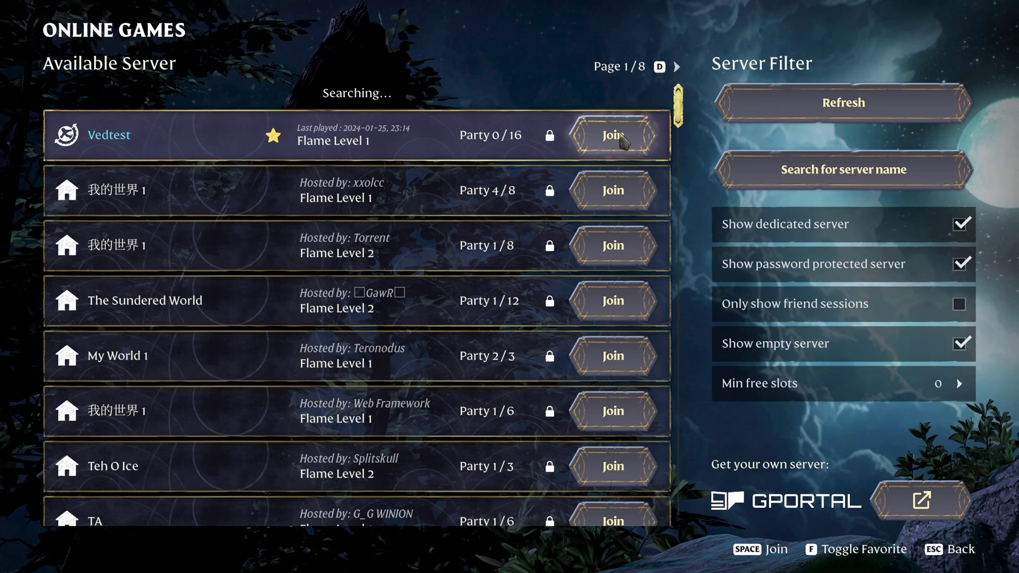
Join Vedtest from Enshrouded's Online Games list and start entering the server password.
{"action": "left_click", "coordinate": [613, 135]}
{"action": "left_click", "coordinate": [524, 269]}
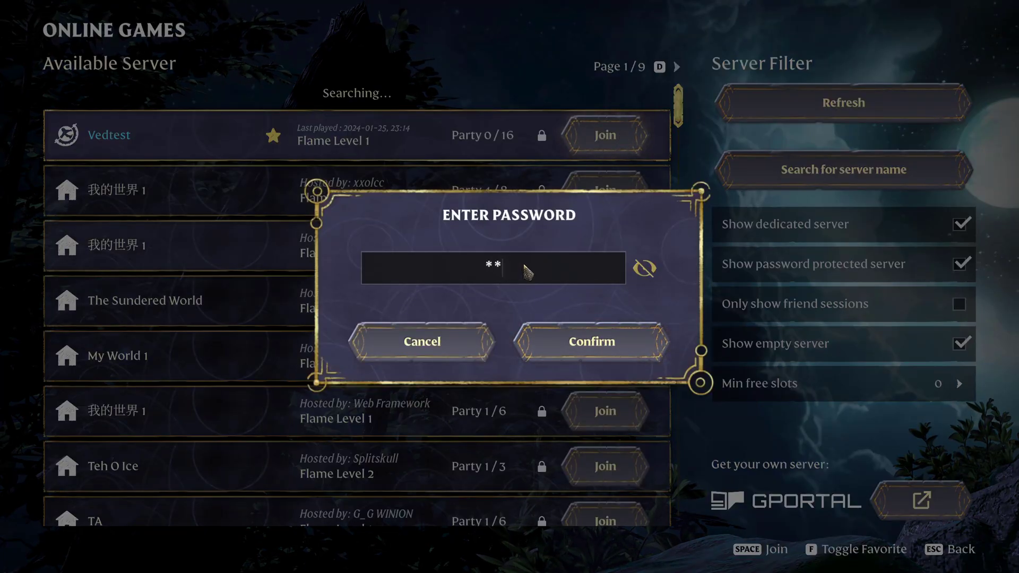